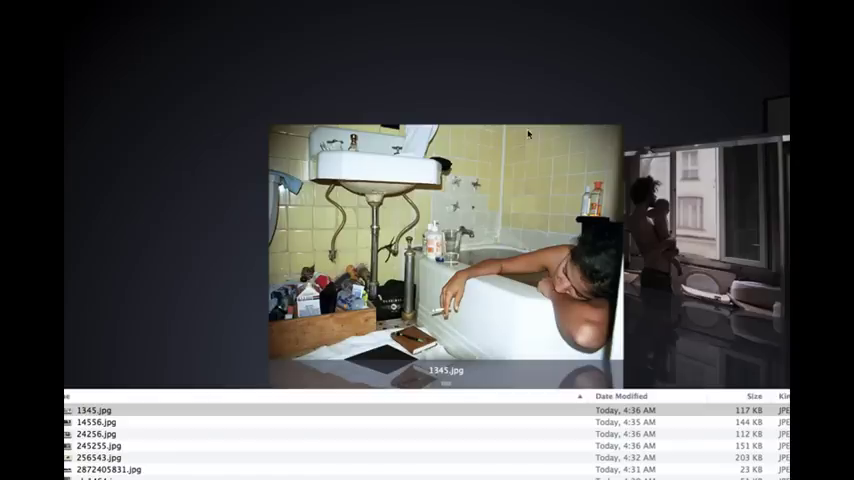
{"action": "scroll", "coordinate": [507, 193], "scroll_direction": "down", "scroll_amount": 10}
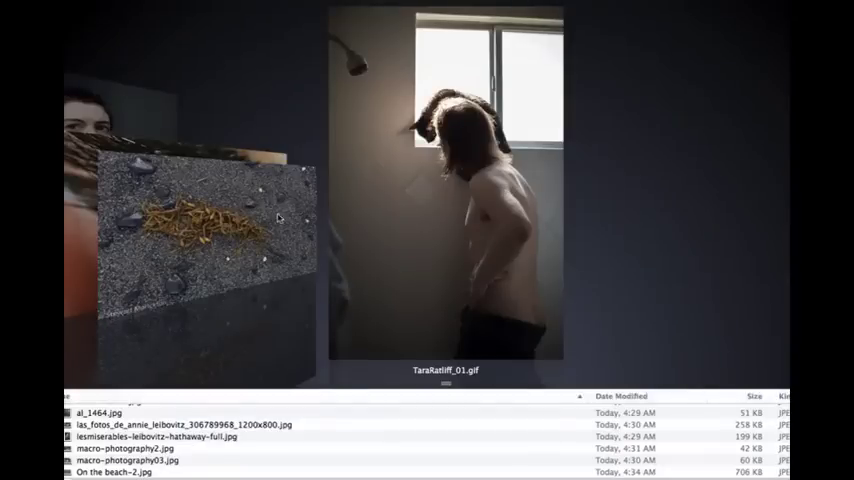
Bring On the beach-2.jpg, the seaweed-on-sand photo, to the front and view it full screen.
{"action": "left_click", "coordinate": [224, 220]}
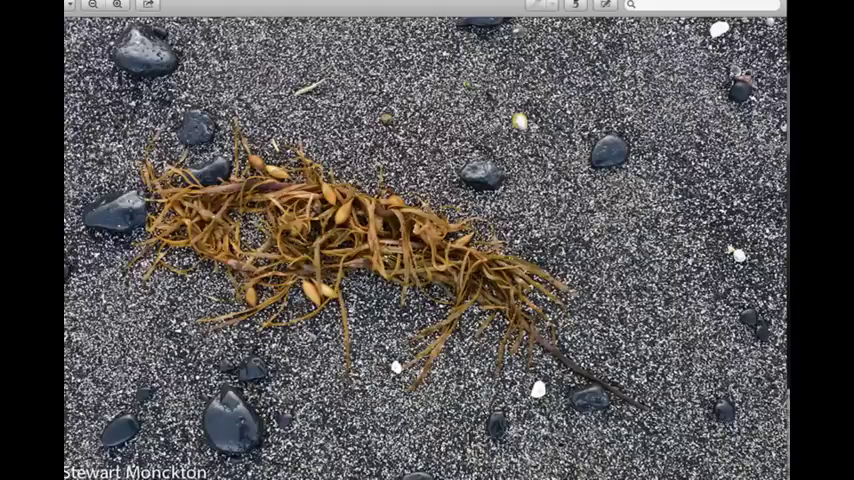
Leave full screen and open the brown-eye photo macro-photography03.jpg in its own window.
{"action": "key", "text": "Escape"}
{"action": "left_click", "coordinate": [173, 130]}
{"action": "left_click_drag", "start_coordinate": [474, 237], "coordinate": [173, 13]}
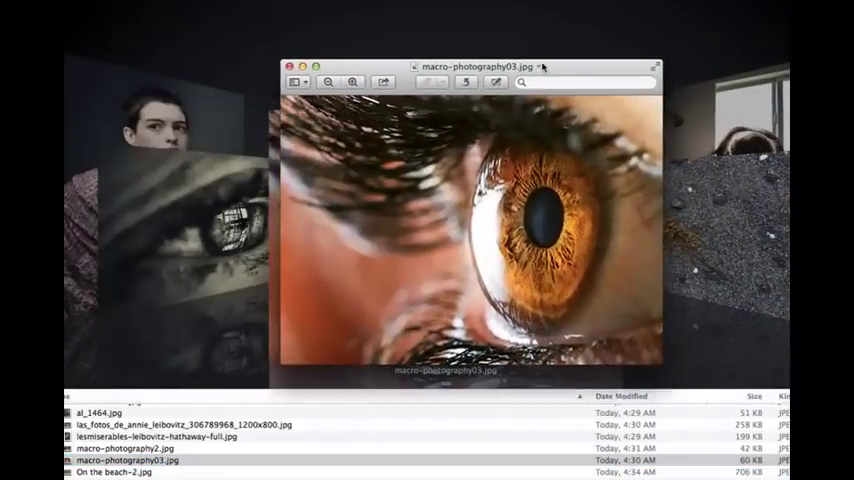
View the brown-eye photo enlarged, close it, and move on to macro-photography2.jpg.
{"action": "left_click", "coordinate": [315, 67]}
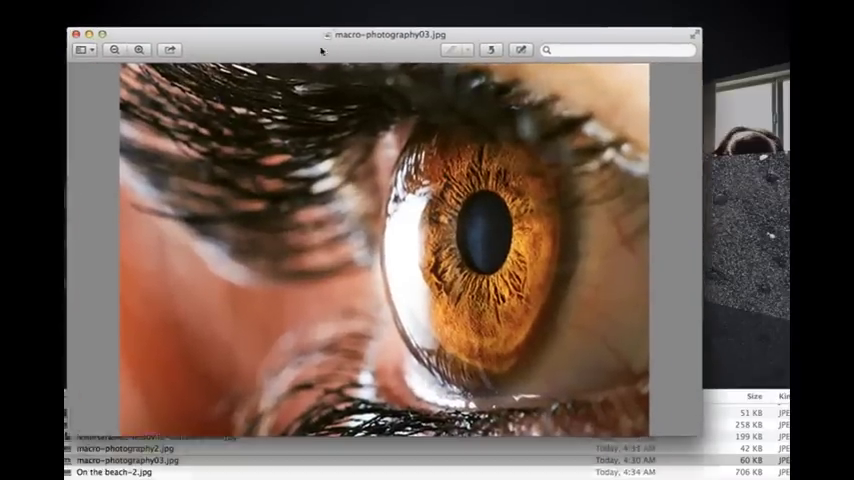
{"action": "left_click_drag", "start_coordinate": [322, 50], "coordinate": [336, 44]}
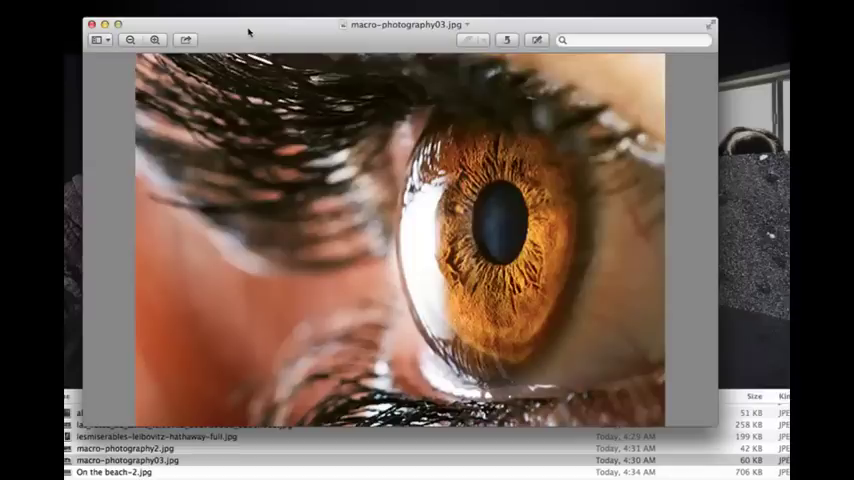
{"action": "left_click", "coordinate": [92, 24]}
{"action": "key", "text": "Up"}
View macro-photography2.jpg full screen, exit, and move on to lesmiserables-leibovitz-hathaway-full.jpg.
{"action": "key", "text": "super+o"}
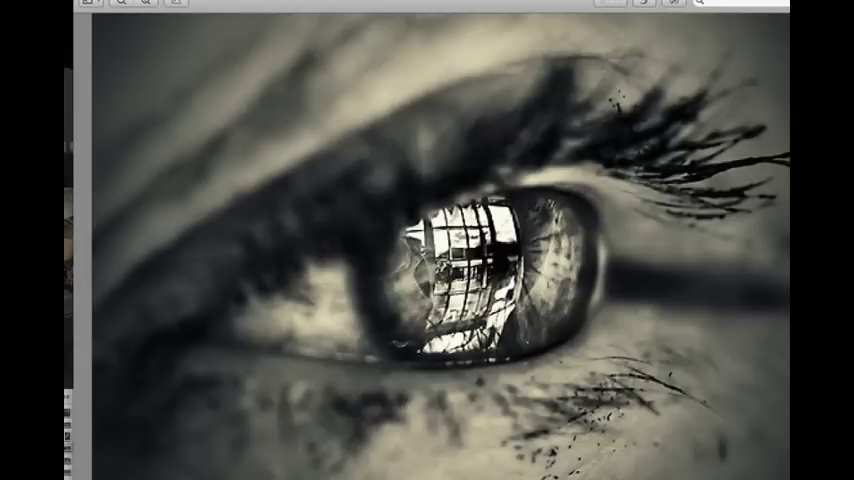
{"action": "key", "text": "Escape"}
{"action": "key", "text": "Up"}
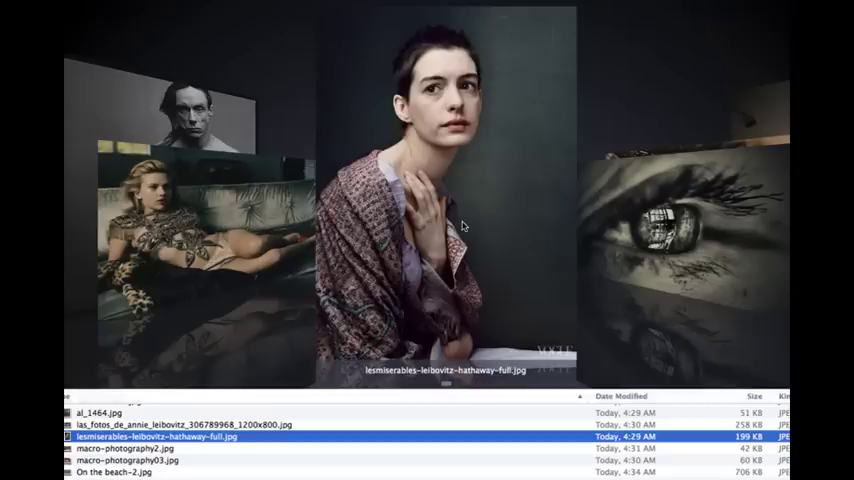
Show a larger Quick Look preview of the Les Misérables Hathaway portrait.
{"action": "key", "text": "space"}
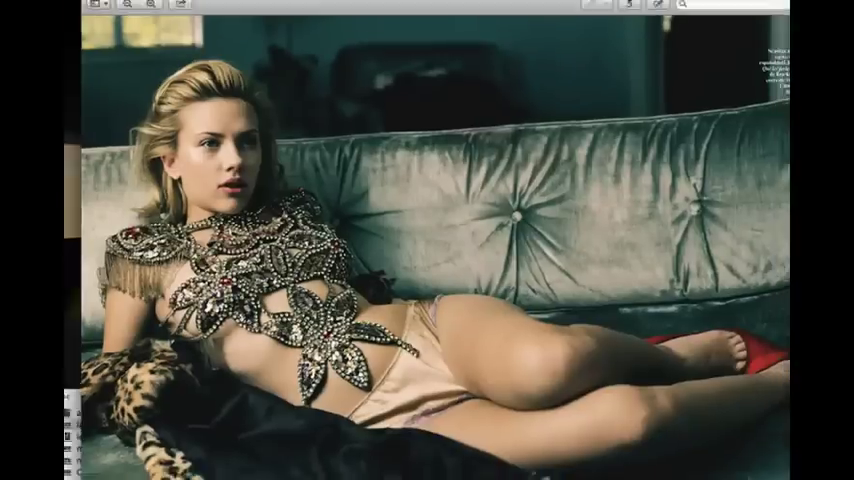
Open the shirtless black-and-white portrait al_1464.jpg in an enlarged window, then close it.
{"action": "key", "text": "space"}
{"action": "key", "text": "Up"}
{"action": "double_click", "coordinate": [484, 203]}
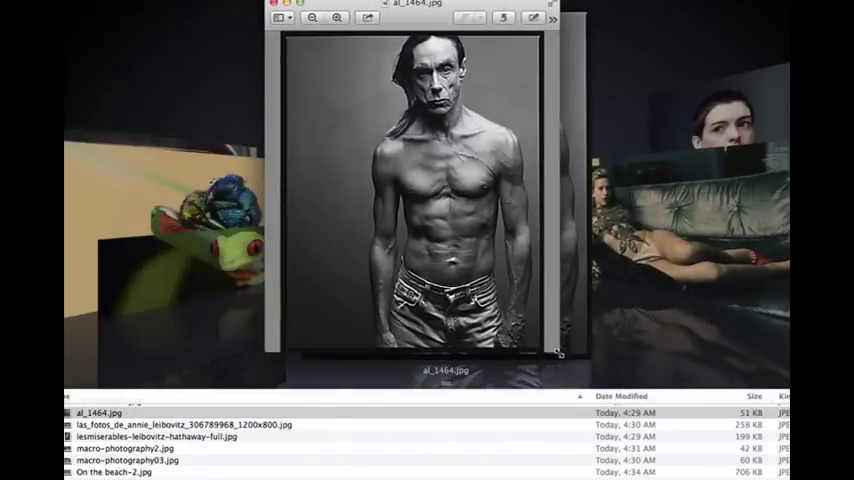
{"action": "left_click_drag", "start_coordinate": [555, 345], "coordinate": [658, 470]}
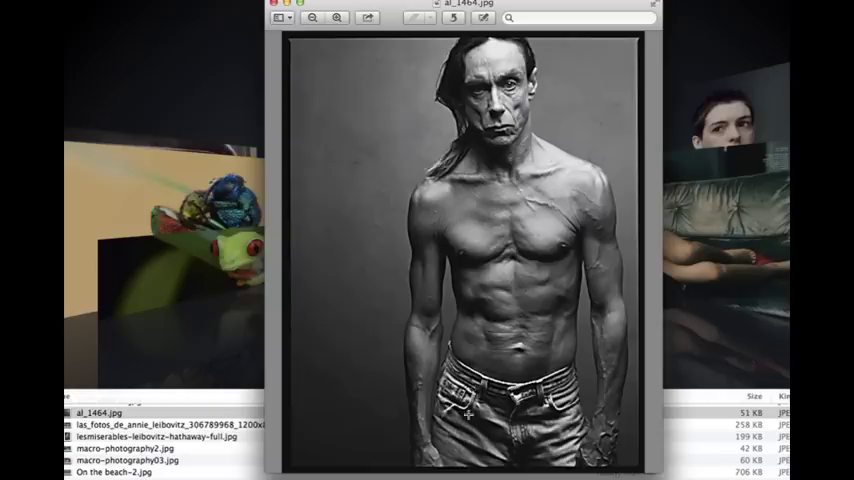
{"action": "left_click", "coordinate": [276, 4]}
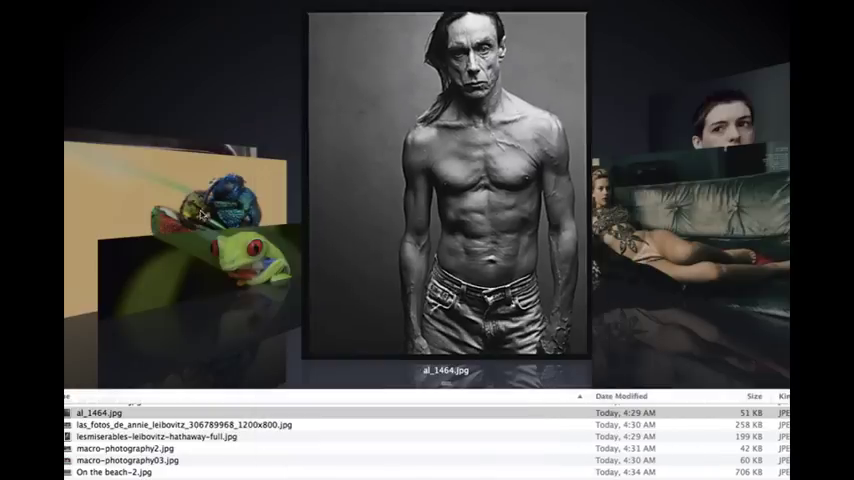
Open the red-eyed tree frog photo 2872405831.jpg, close it, and move on to wasp photo 256543.jpg.
{"action": "left_click", "coordinate": [227, 255]}
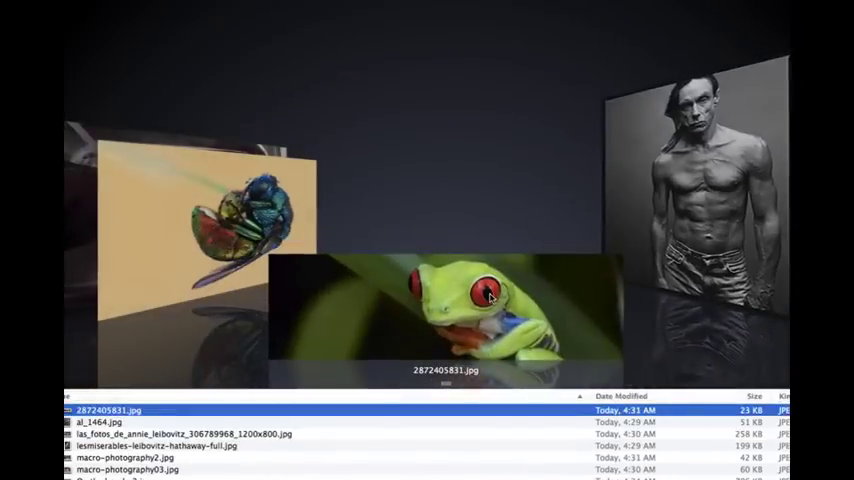
{"action": "double_click", "coordinate": [488, 293]}
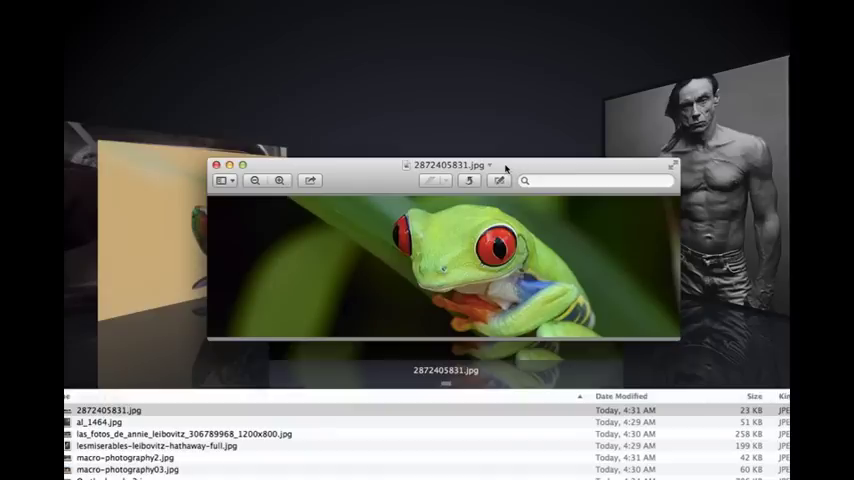
{"action": "left_click", "coordinate": [216, 165]}
{"action": "left_click", "coordinate": [216, 168]}
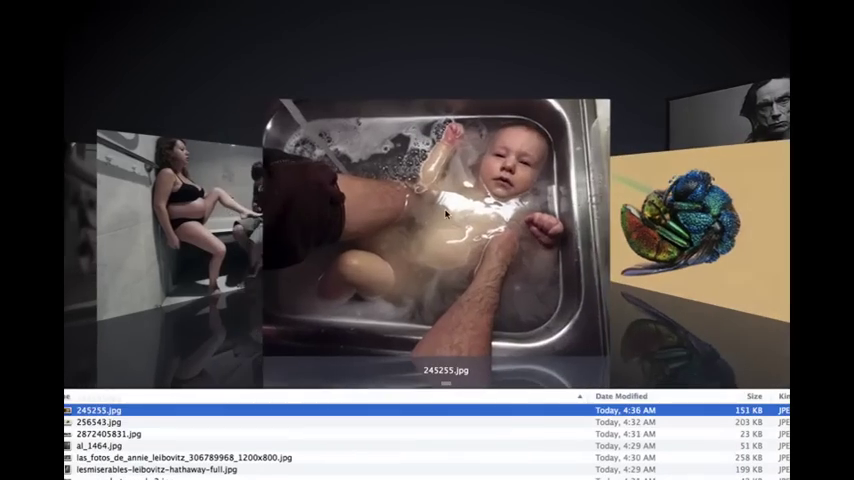
View 245255.jpg in a larger, repositioned Preview window, close it, and advance to 24256.jpg.
{"action": "mouse_move", "coordinate": [450, 213]}
{"action": "left_mouse_down"}
{"action": "mouse_move", "coordinate": [190, 140]}
{"action": "mouse_move", "coordinate": [150, 100]}
{"action": "left_mouse_up"}
{"action": "left_click_drag", "start_coordinate": [480, 32], "coordinate": [508, 38]}
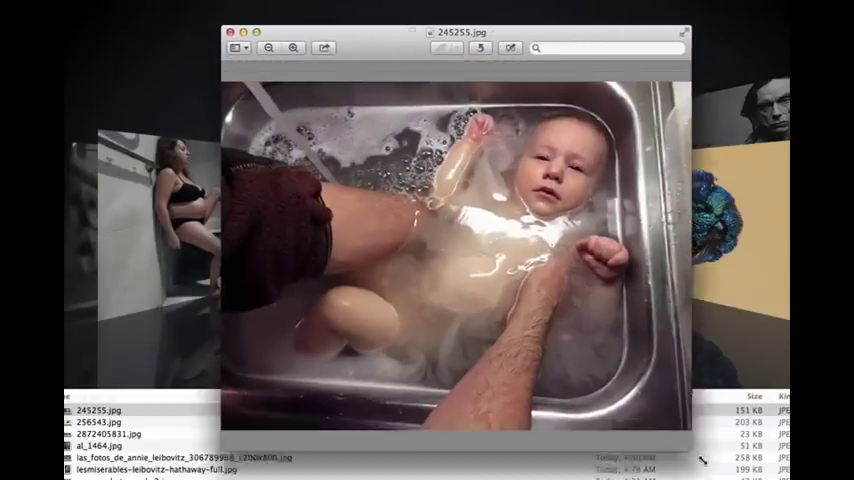
{"action": "left_click_drag", "start_coordinate": [622, 360], "coordinate": [755, 478]}
{"action": "left_click_drag", "start_coordinate": [419, 58], "coordinate": [366, 27]}
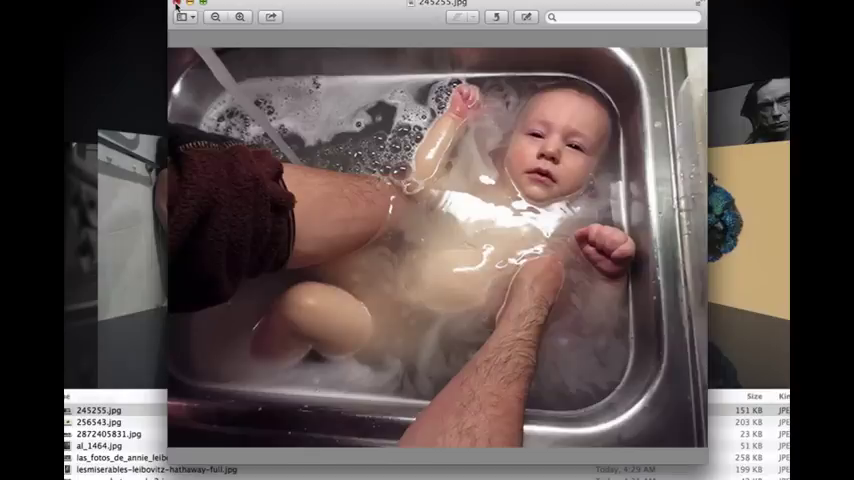
{"action": "left_click", "coordinate": [178, 6]}
{"action": "left_click", "coordinate": [229, 217]}
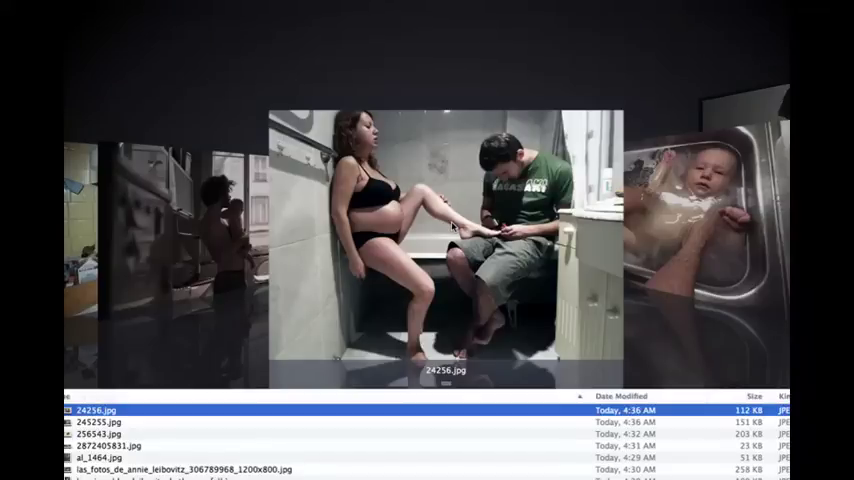
{"action": "double_click", "coordinate": [452, 228]}
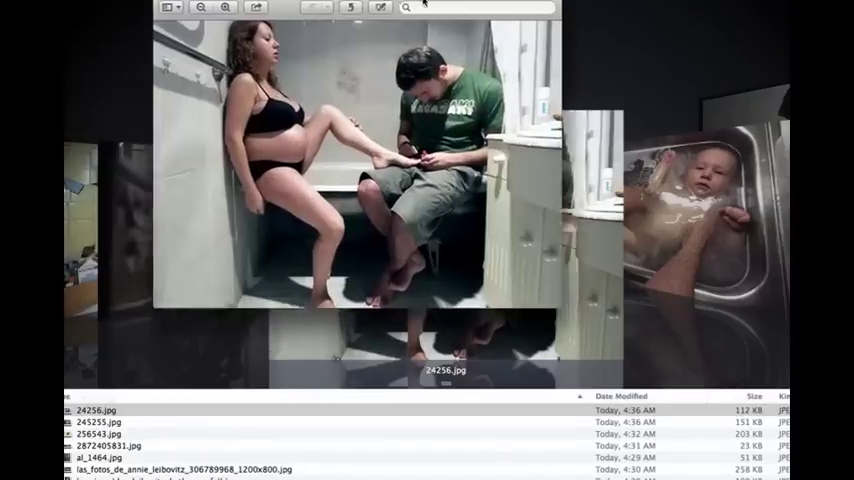
{"action": "left_click_drag", "start_coordinate": [200, 5], "coordinate": [330, 8]}
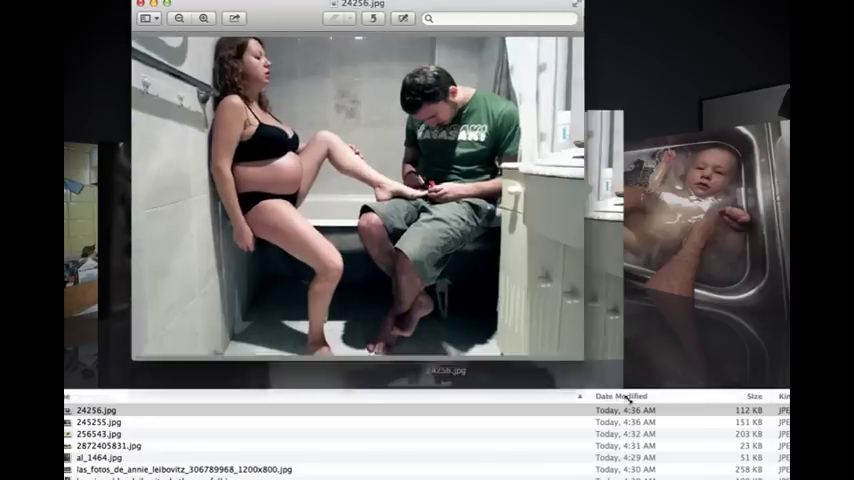
{"action": "mouse_move", "coordinate": [540, 318]}
{"action": "left_mouse_down"}
{"action": "mouse_move", "coordinate": [695, 462]}
{"action": "mouse_move", "coordinate": [722, 476]}
{"action": "left_mouse_up"}
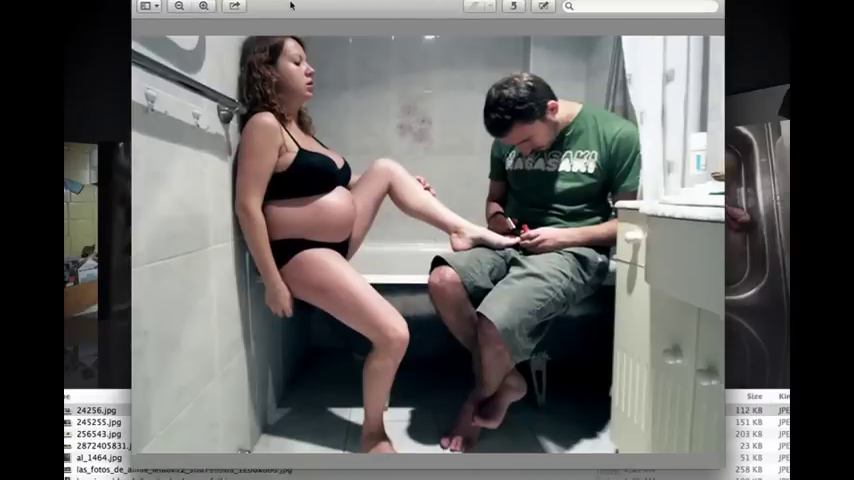
{"action": "left_click_drag", "start_coordinate": [288, 12], "coordinate": [290, 0]}
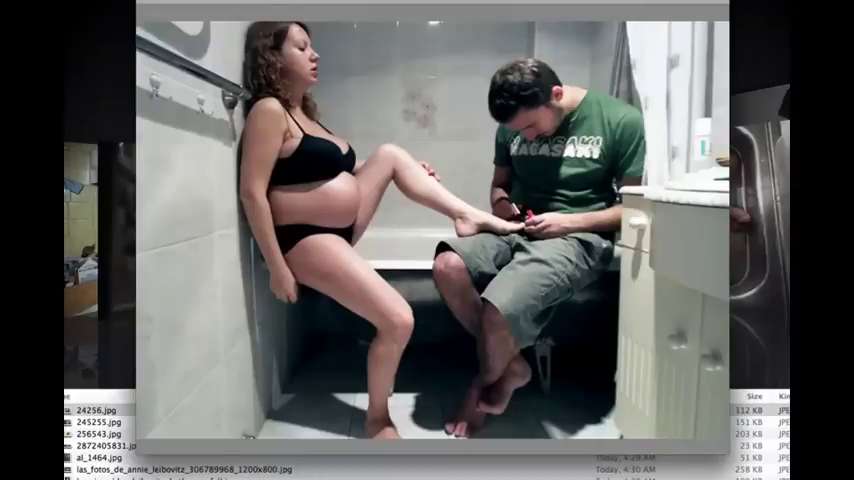
Close 24256.jpg and open 14556.jpg, the man holding a baby, in an enlarged window.
{"action": "key", "text": "space"}
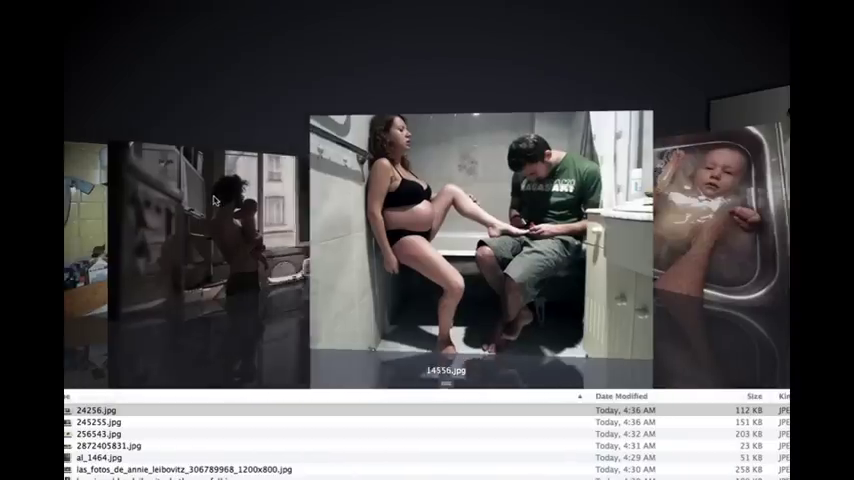
{"action": "left_click", "coordinate": [100, 180]}
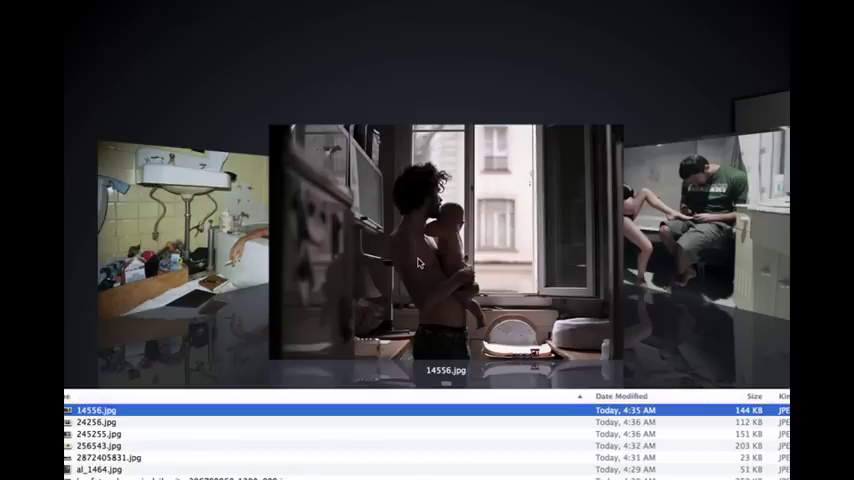
{"action": "double_click", "coordinate": [420, 262]}
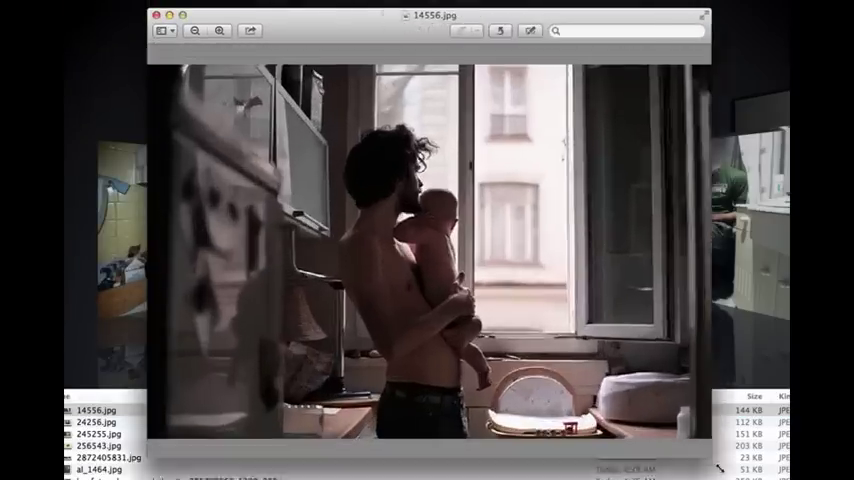
{"action": "left_click_drag", "start_coordinate": [553, 312], "coordinate": [748, 470]}
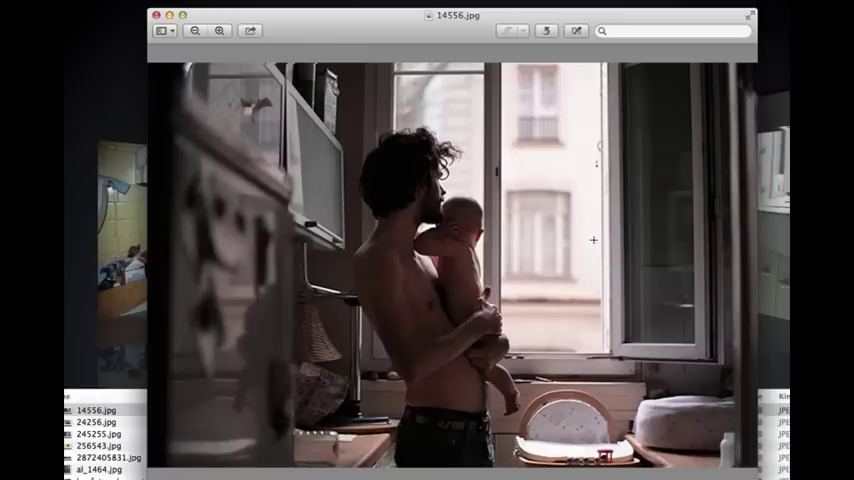
{"action": "left_click_drag", "start_coordinate": [419, 38], "coordinate": [404, 0]}
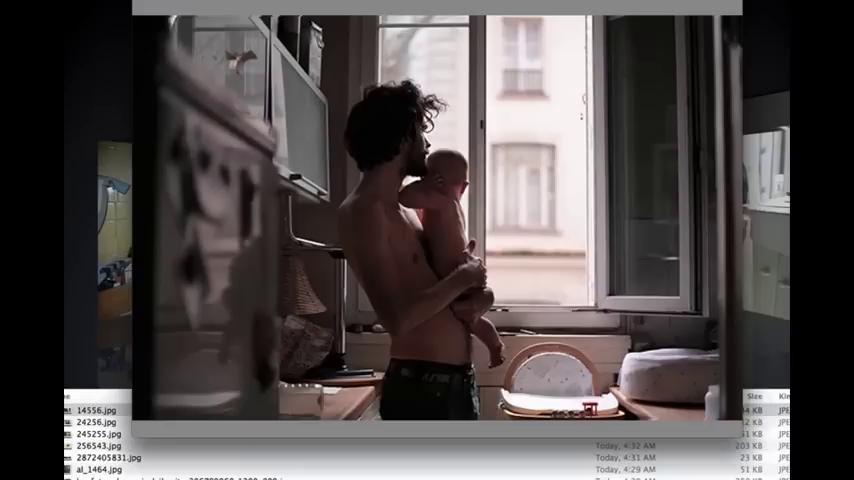
Close 14556.jpg, then view the bathtub photo 1345.jpg full screen and close it.
{"action": "key", "text": "space"}
{"action": "key", "text": "Left"}
{"action": "key", "text": "space"}
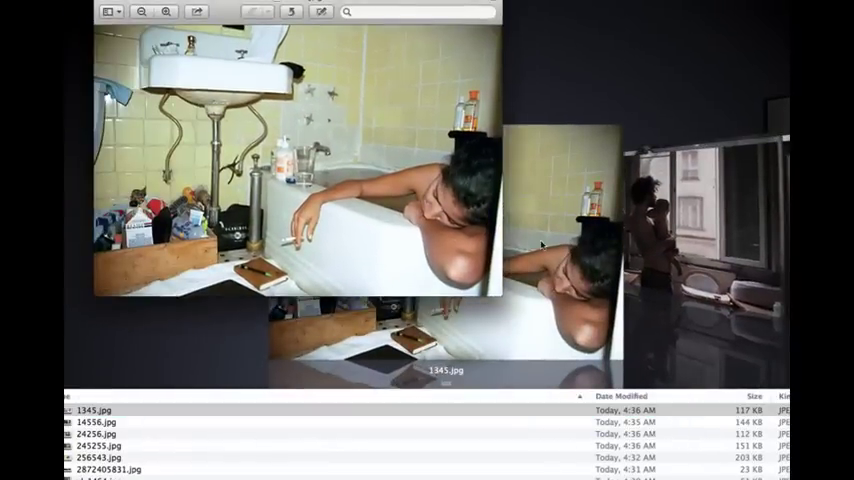
{"action": "key", "text": "alt+ctrl+f"}
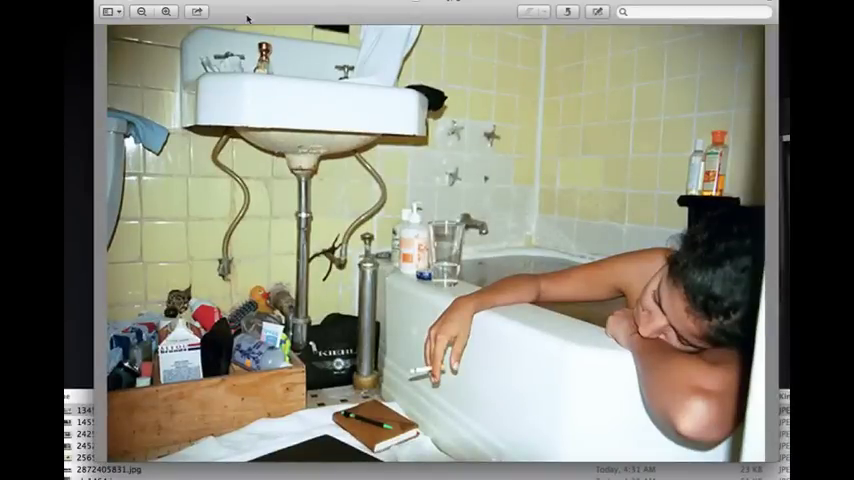
{"action": "key", "text": "Escape"}
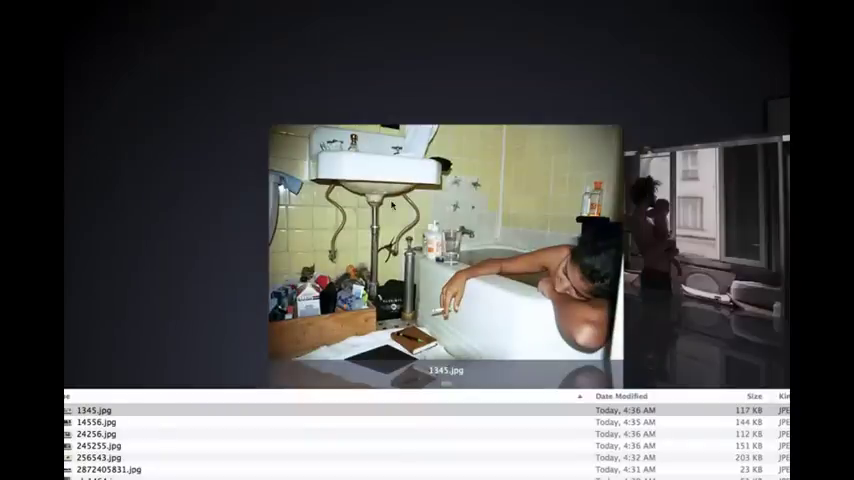
{"action": "scroll", "coordinate": [444, 123], "scroll_direction": "down", "scroll_amount": 10}
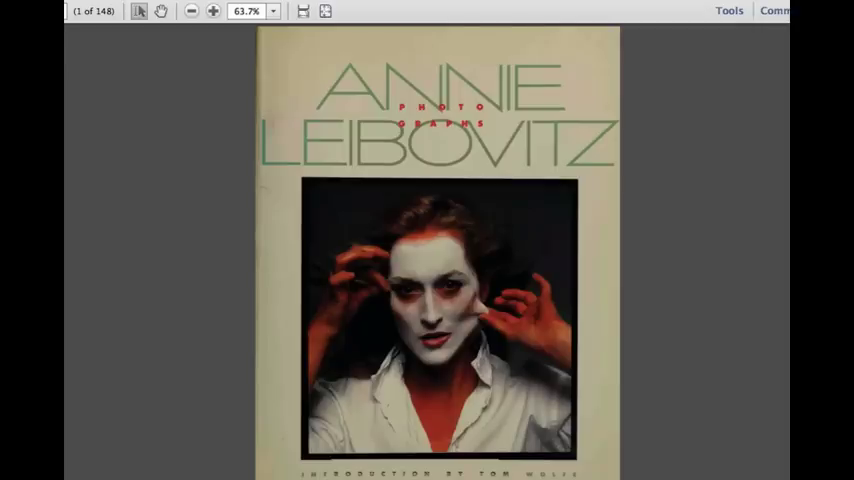
Page the Annie Leibovitz PDF forward nine times to the black swimsuit spread on page 48.
{"action": "key", "text": "Page_Down"}
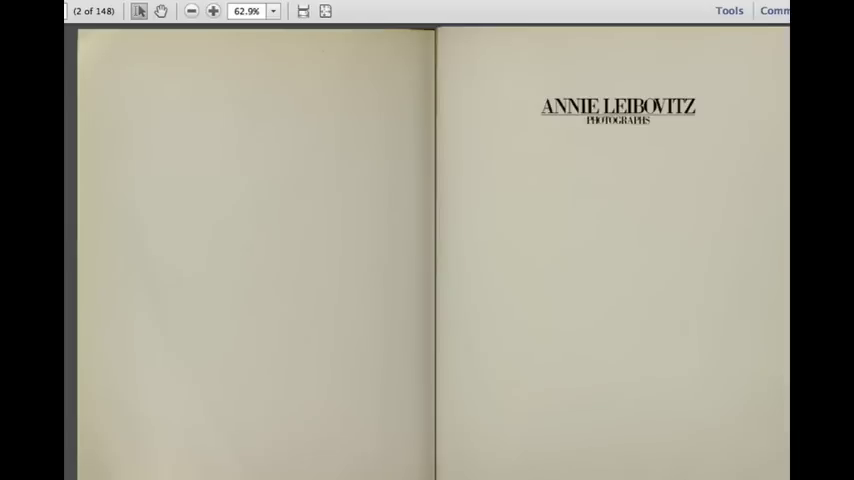
{"action": "key", "text": "Page_Down"}
{"action": "key", "text": "Page_Down"}
{"action": "key", "text": "Page_Down"}
{"action": "key", "text": "Page_Down"}
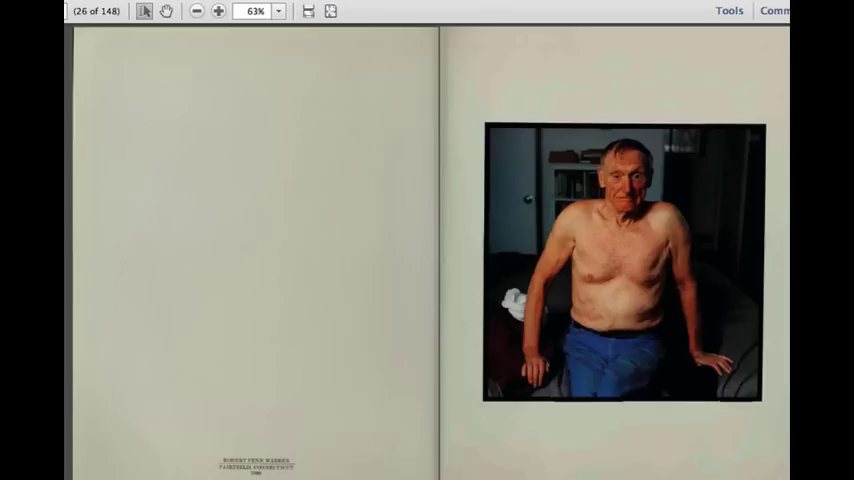
{"action": "key", "text": "Page_Down"}
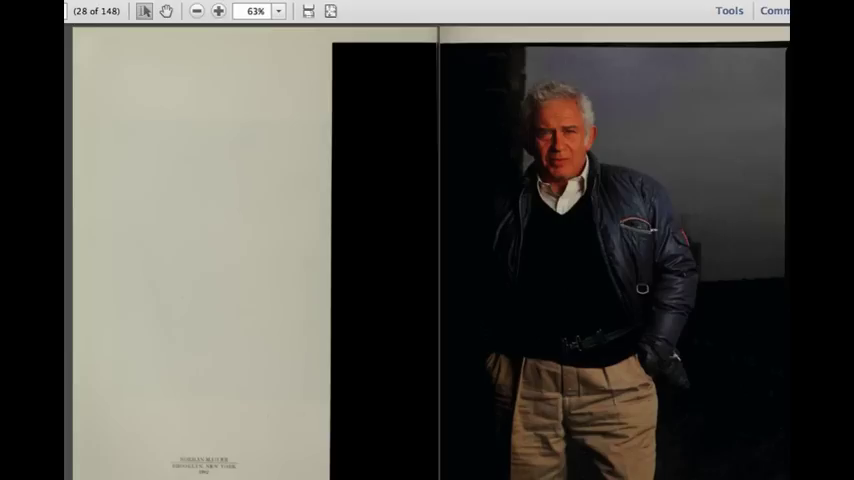
{"action": "key", "text": "Page_Down"}
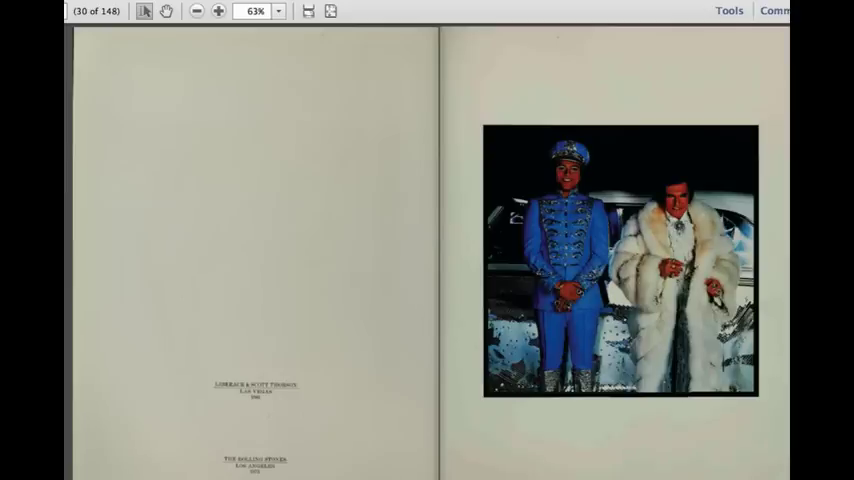
{"action": "key", "text": "Page_Down"}
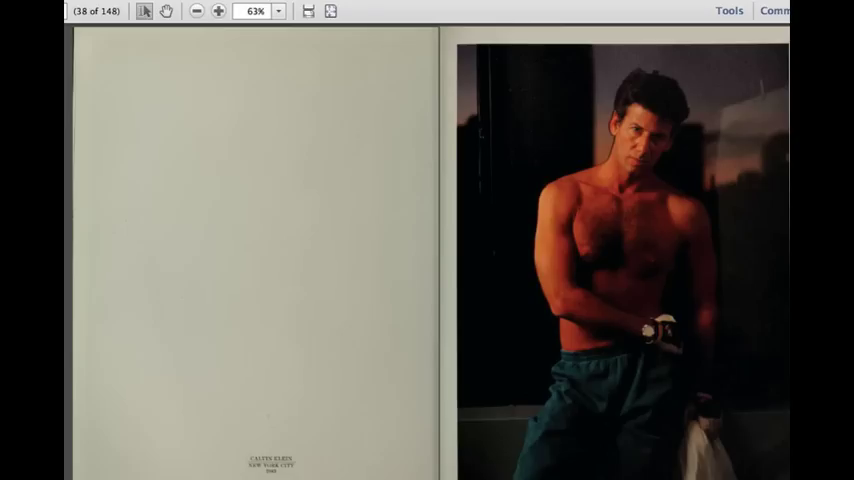
{"action": "key", "text": "Page_Down"}
{"action": "key", "text": "Page_Down"}
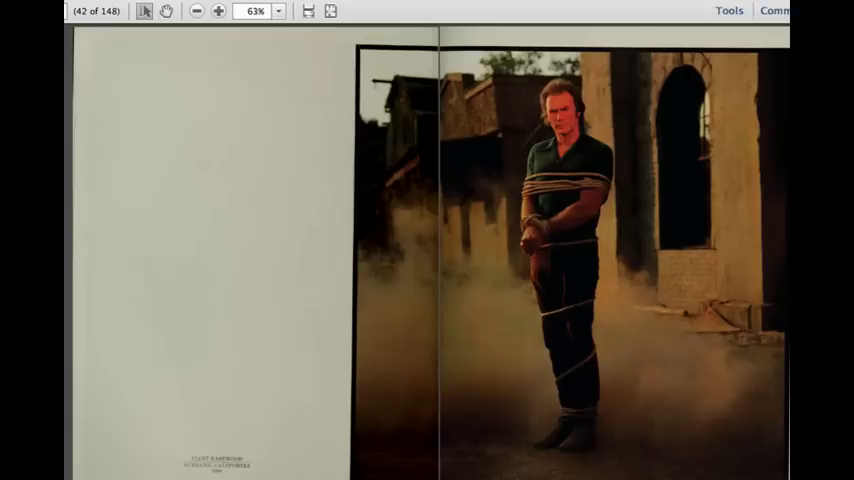
{"action": "key", "text": "Page_Down"}
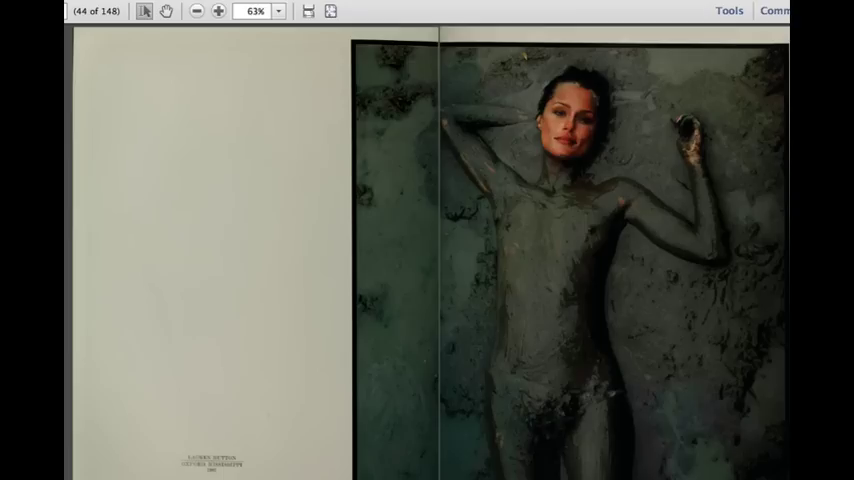
{"action": "key", "text": "Page_Down"}
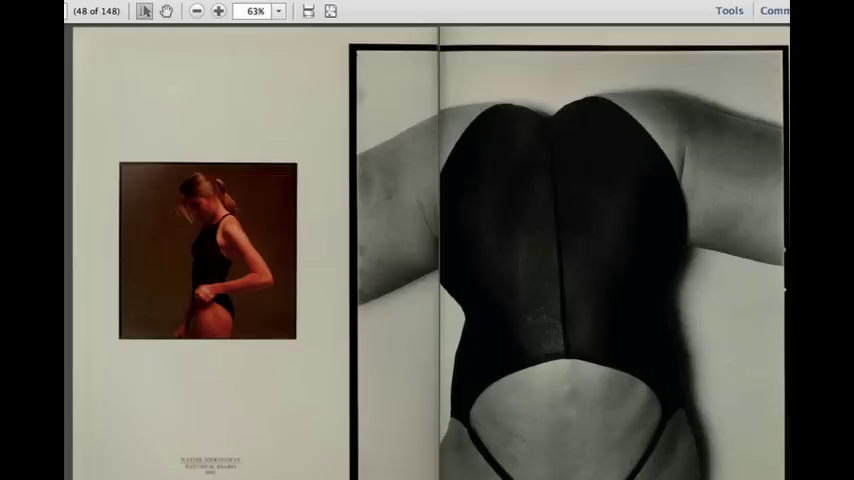
{"action": "key", "text": "Page_Down"}
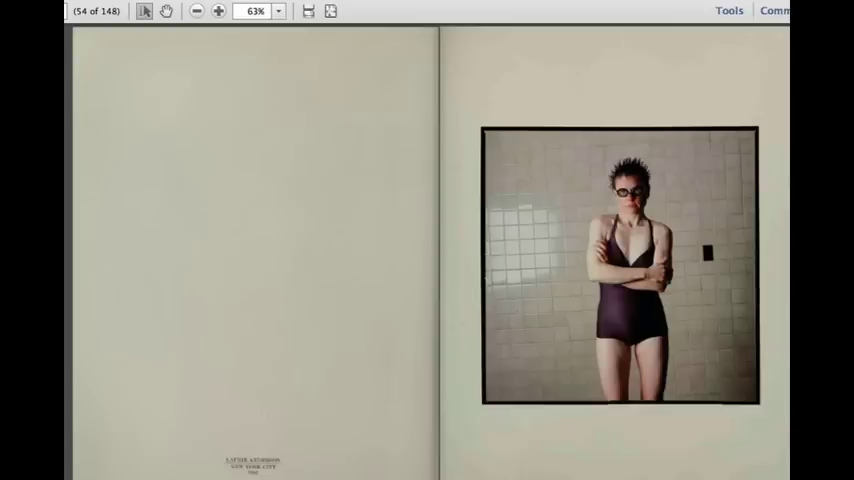
Page the Leibovitz book forward from page 48 past pages 54, 74 and 76 to page 80.
{"action": "key", "text": "Page_Down"}
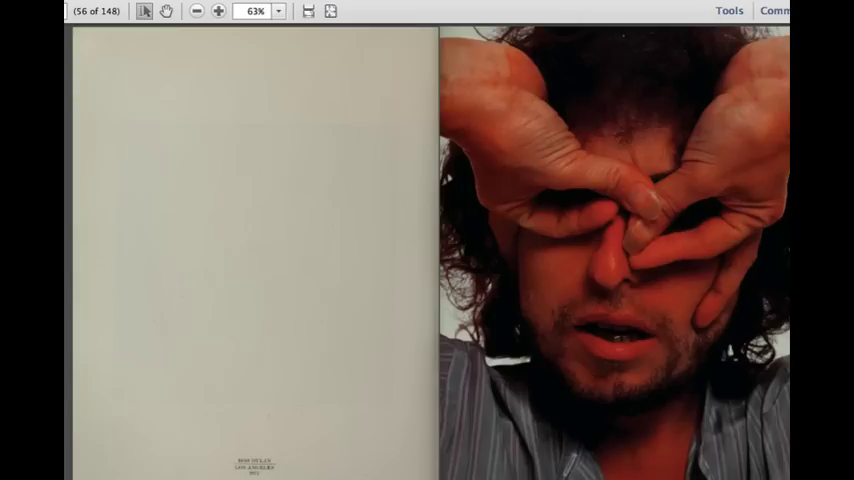
{"action": "key", "text": "Page_Down"}
{"action": "key", "text": "Page_Down"}
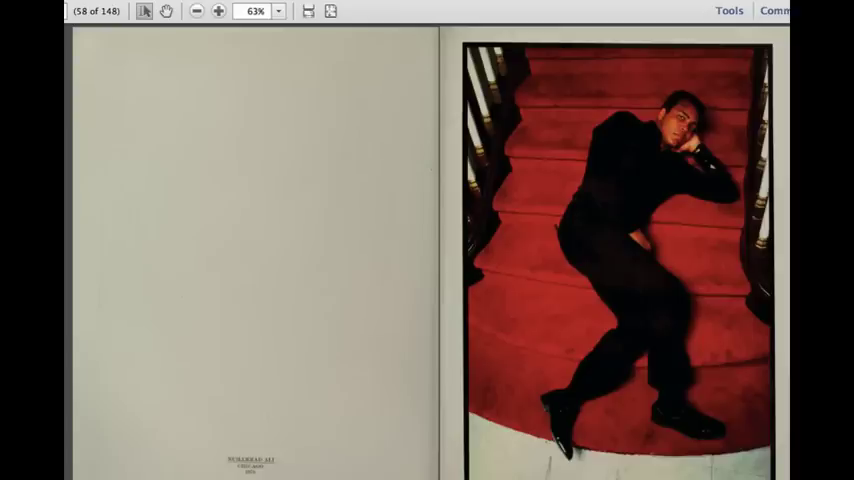
{"action": "key", "text": "Right"}
{"action": "key", "text": "Right"}
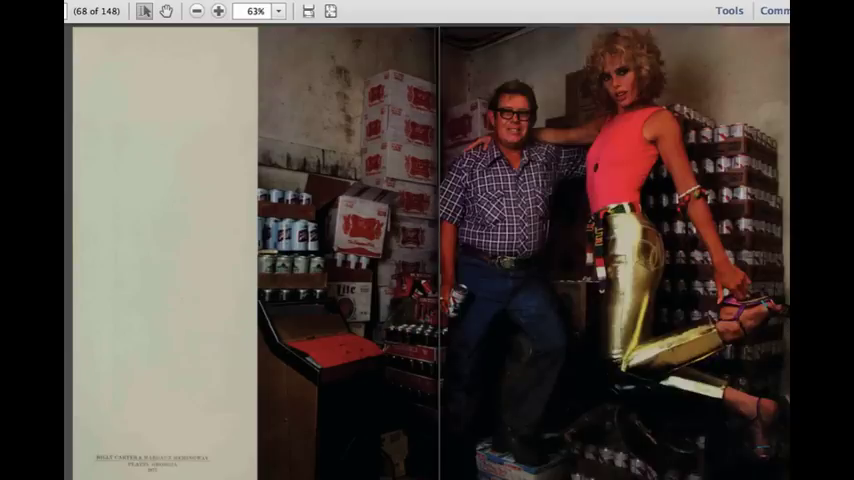
{"action": "key", "text": "Page_Down"}
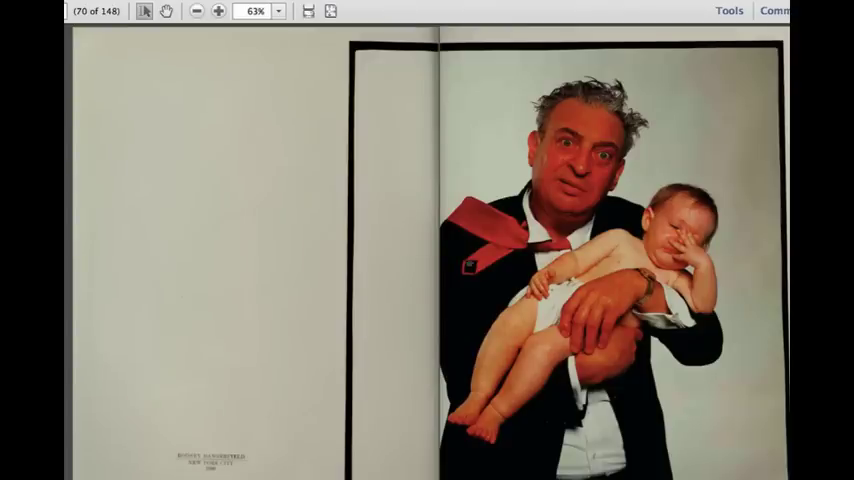
{"action": "key", "text": "Page_Down"}
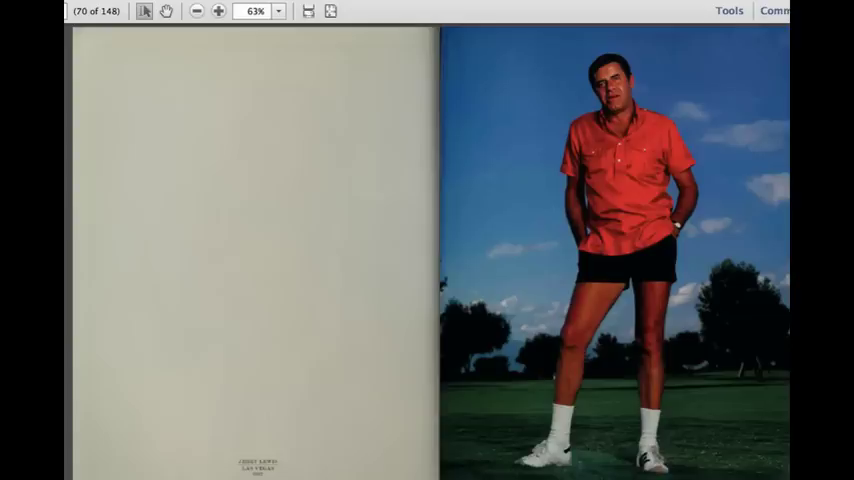
{"action": "key", "text": "Page_Down"}
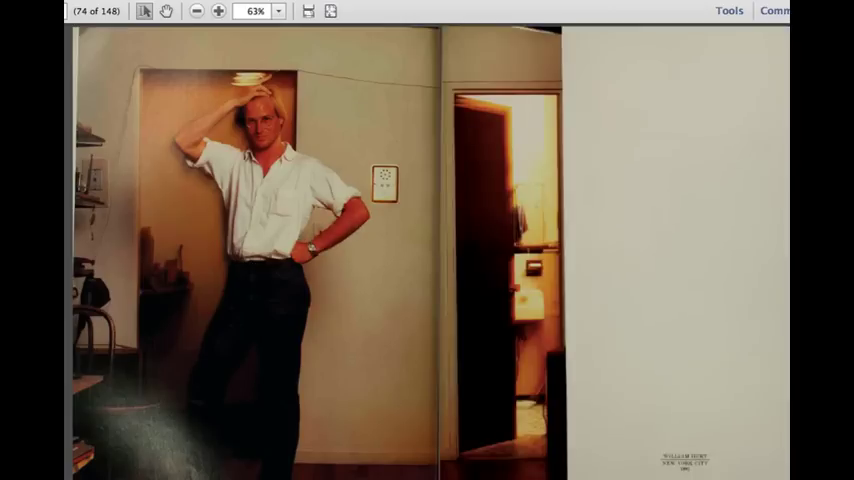
{"action": "key", "text": "Page_Down"}
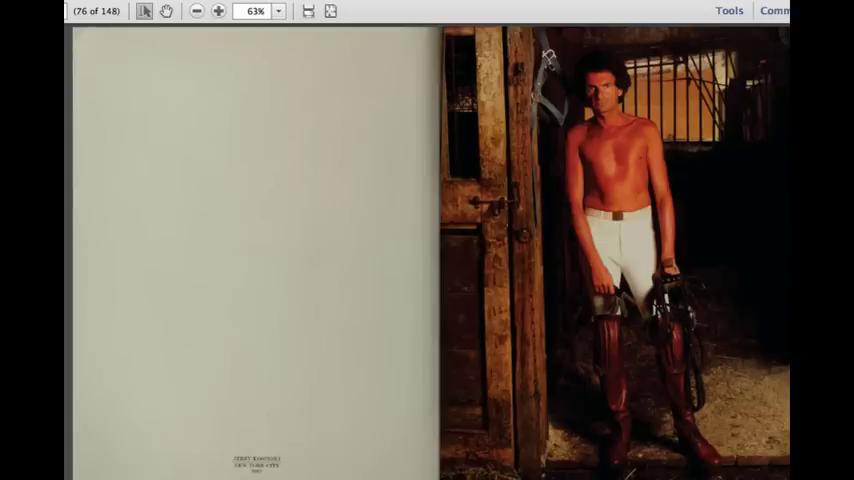
{"action": "key", "text": "Page_Down"}
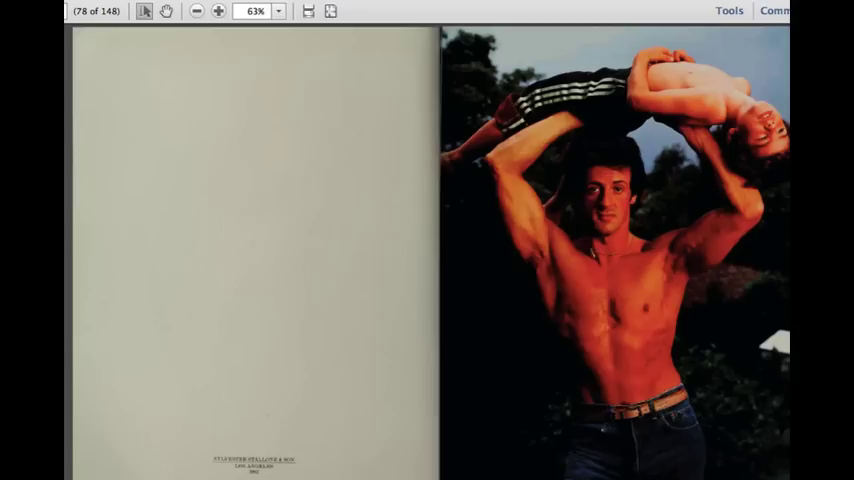
{"action": "key", "text": "Page_Down"}
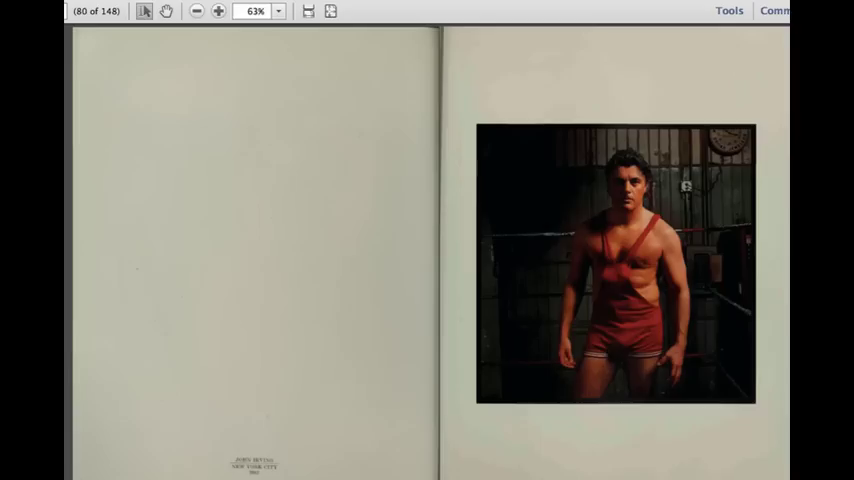